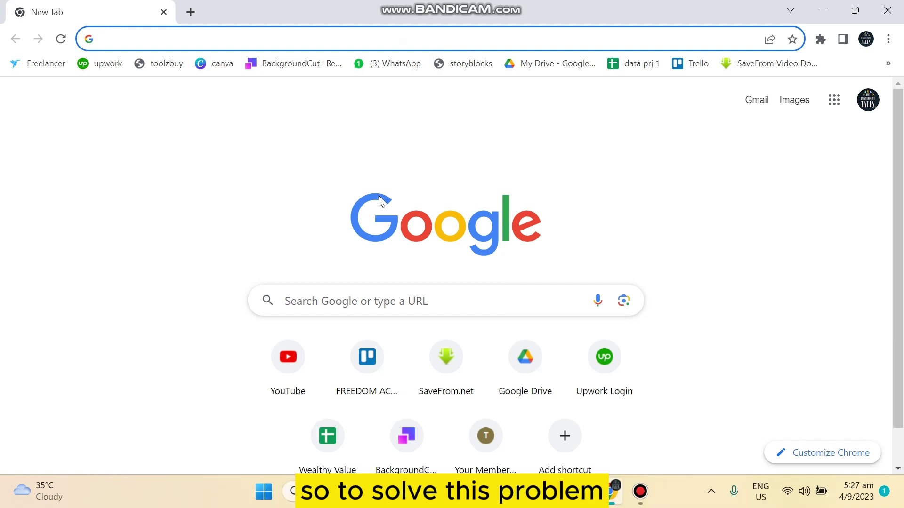
Open Chrome's three-dot main menu from the new tab page.
{"action": "left_click", "coordinate": [888, 40]}
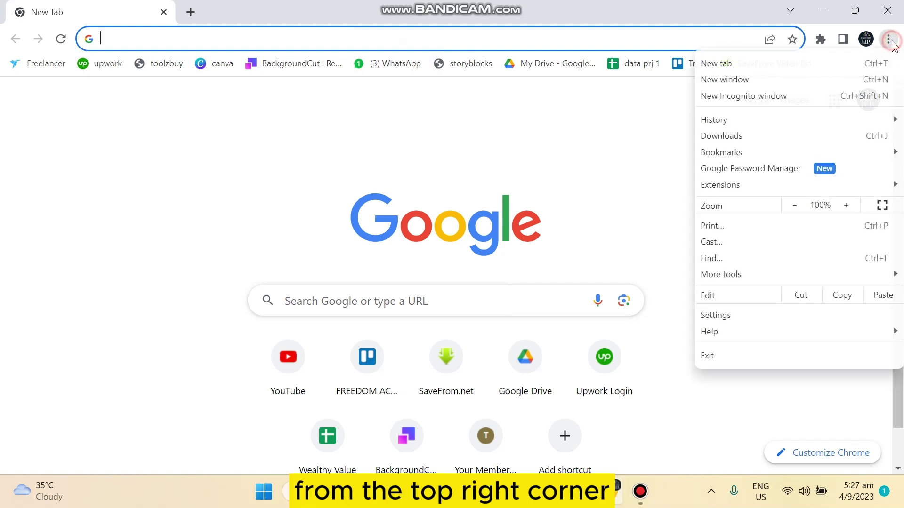
Go to Chrome Settings and its Reset settings section.
{"action": "left_click", "coordinate": [714, 316]}
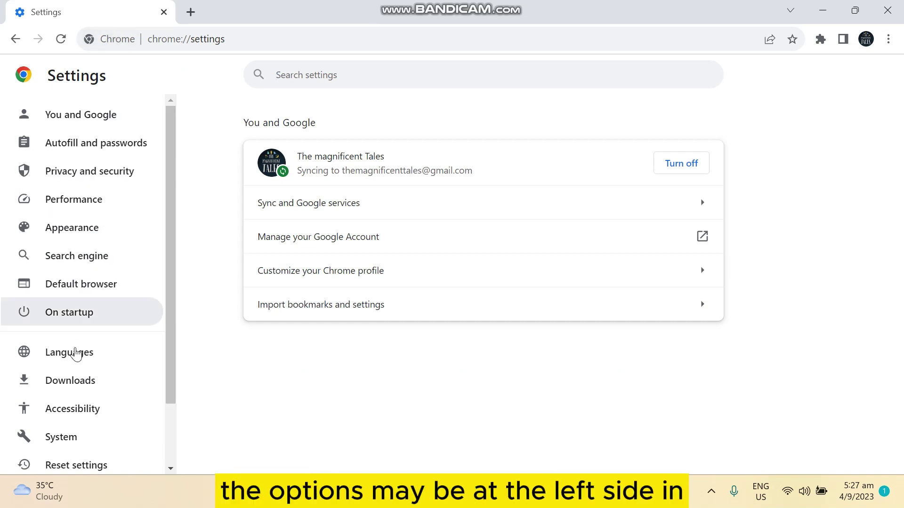
{"action": "scroll", "coordinate": [97, 257], "scroll_direction": "down", "scroll_amount": 2}
{"action": "scroll", "coordinate": [90, 241], "scroll_direction": "up", "scroll_amount": 2}
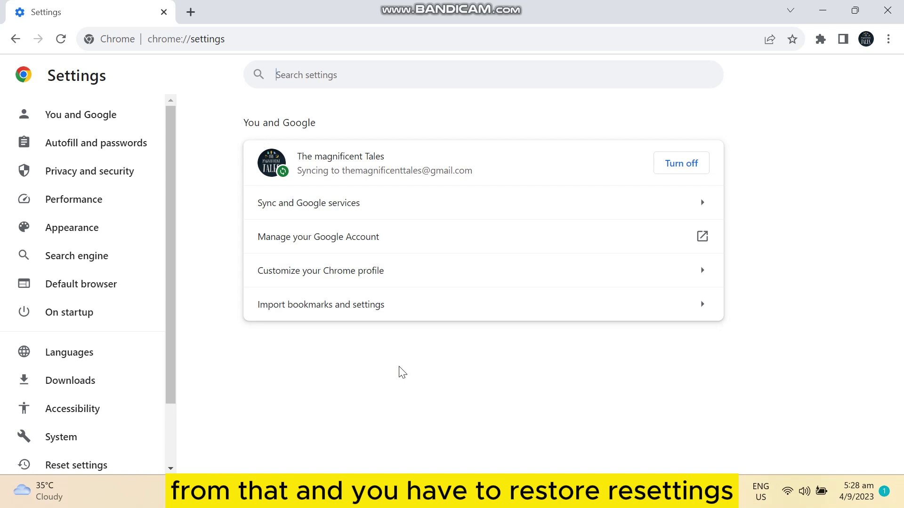
{"action": "scroll", "coordinate": [95, 233], "scroll_direction": "down", "scroll_amount": 1}
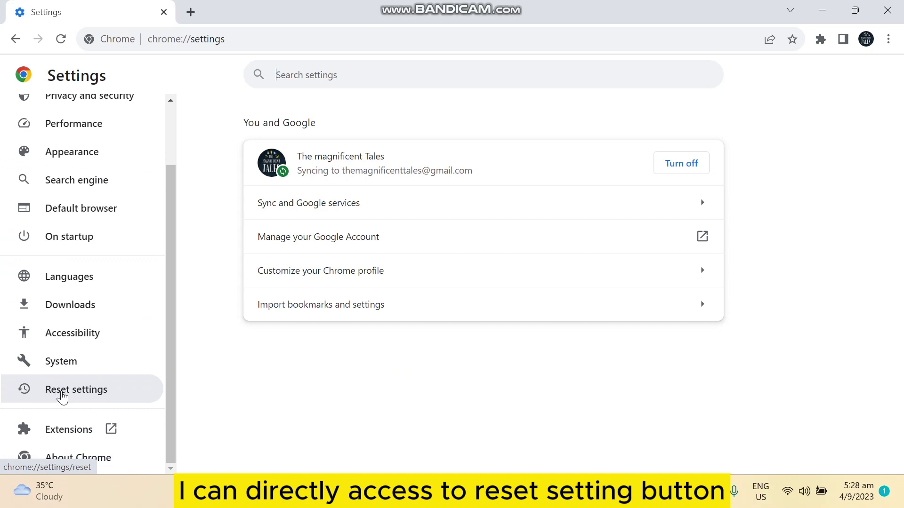
{"action": "left_click", "coordinate": [61, 397]}
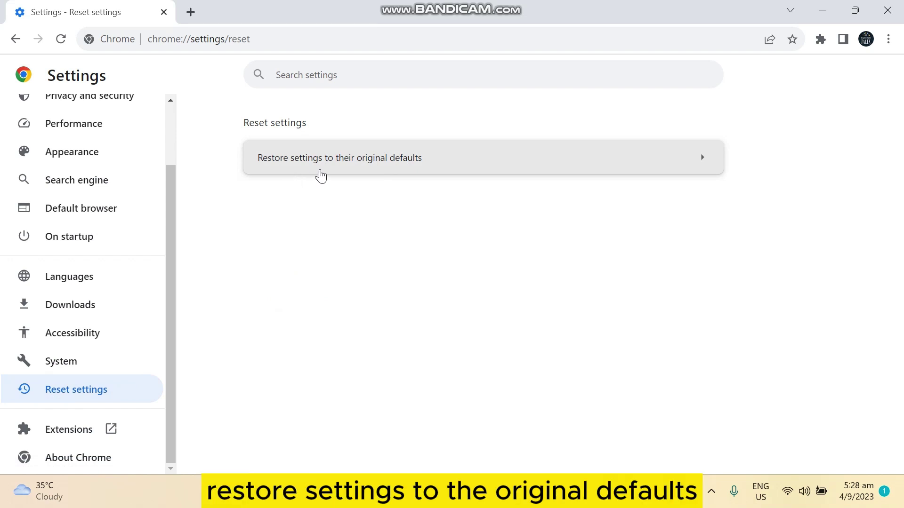
{"action": "left_click", "coordinate": [424, 165]}
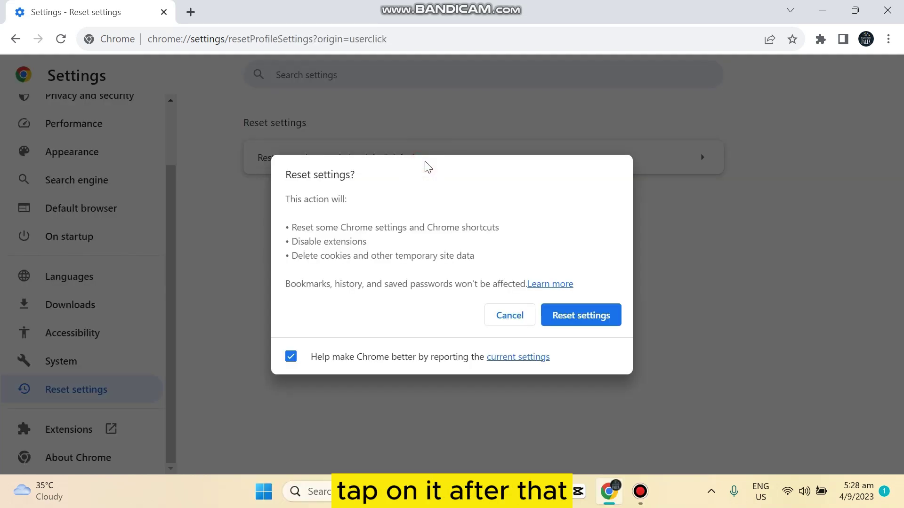